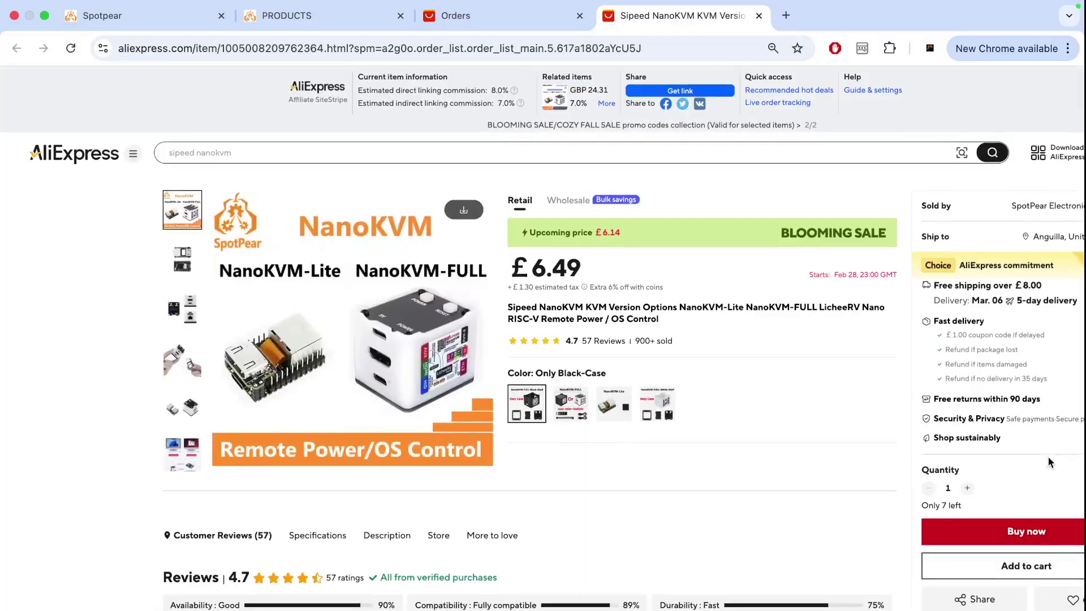
scroll(1048, 463, "down", 15)
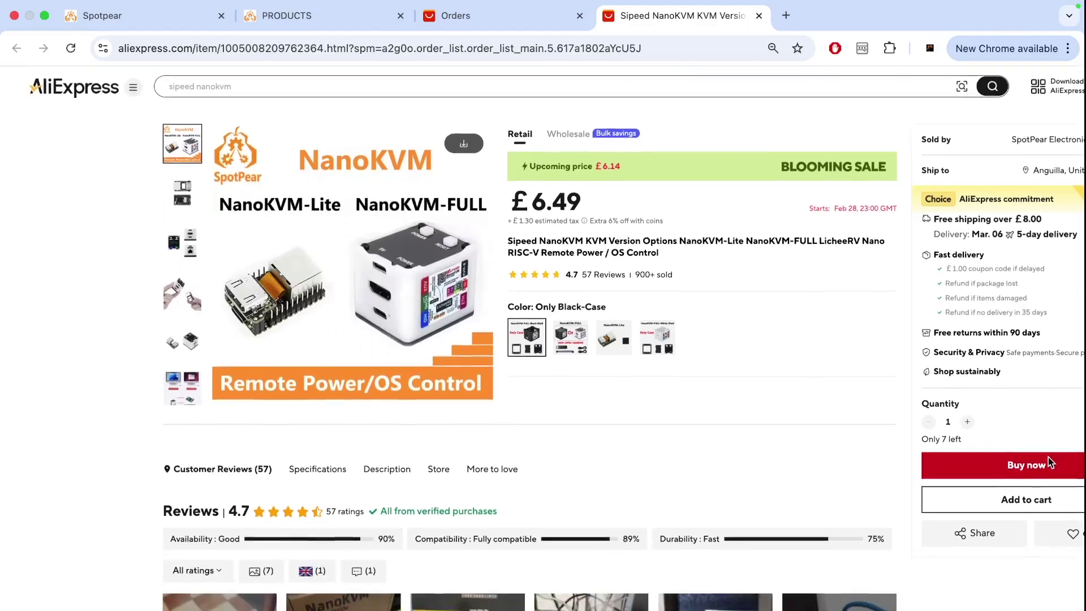
scroll(1050, 462, "down", 4)
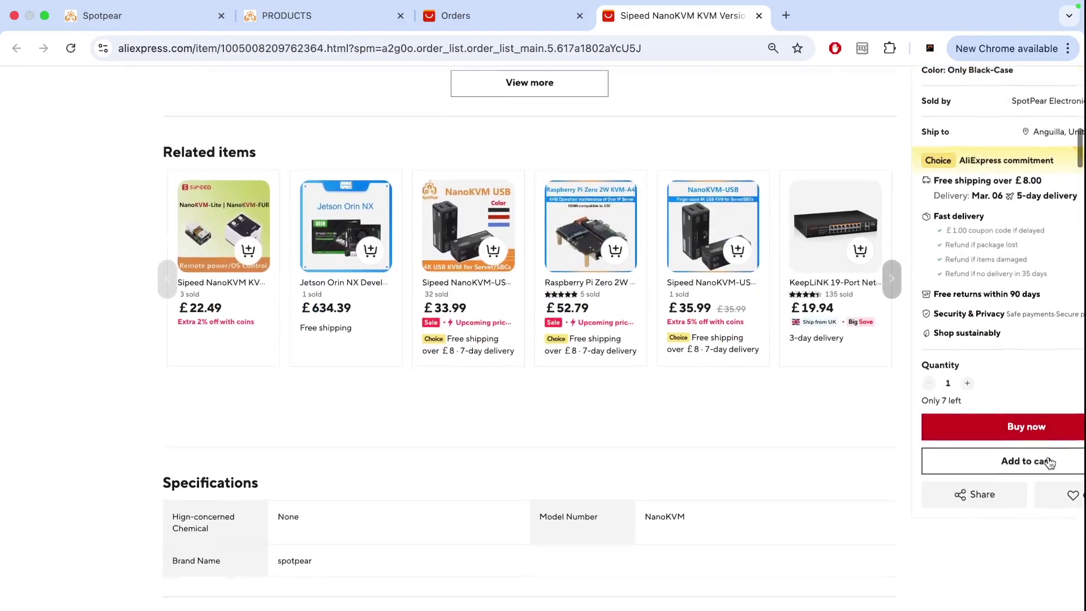
scroll(1050, 462, "down", 4)
scroll(1050, 463, "down", 12)
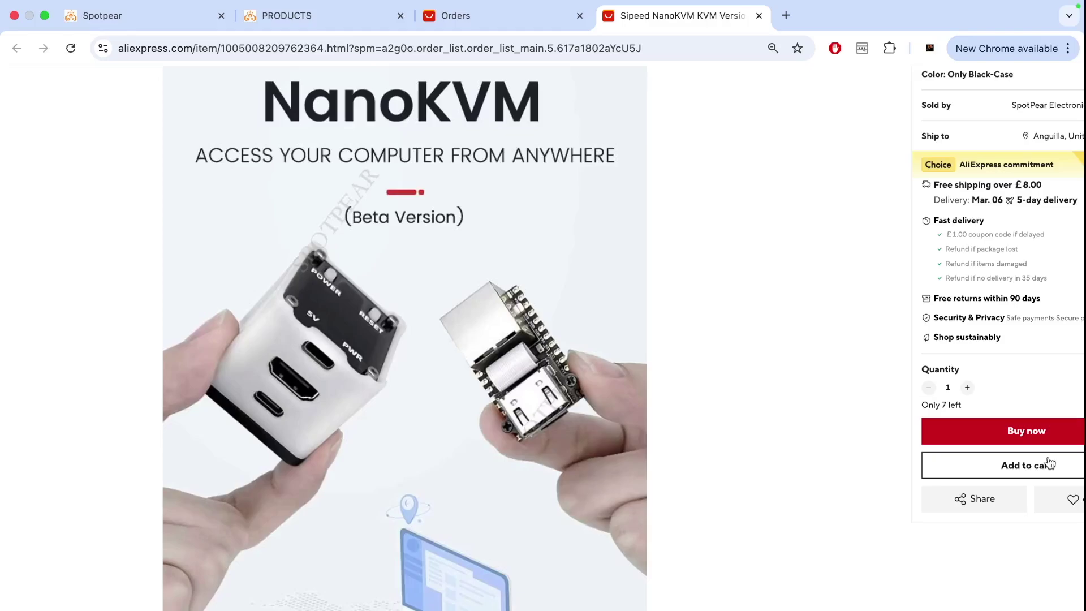
scroll(1050, 463, "down", 2)
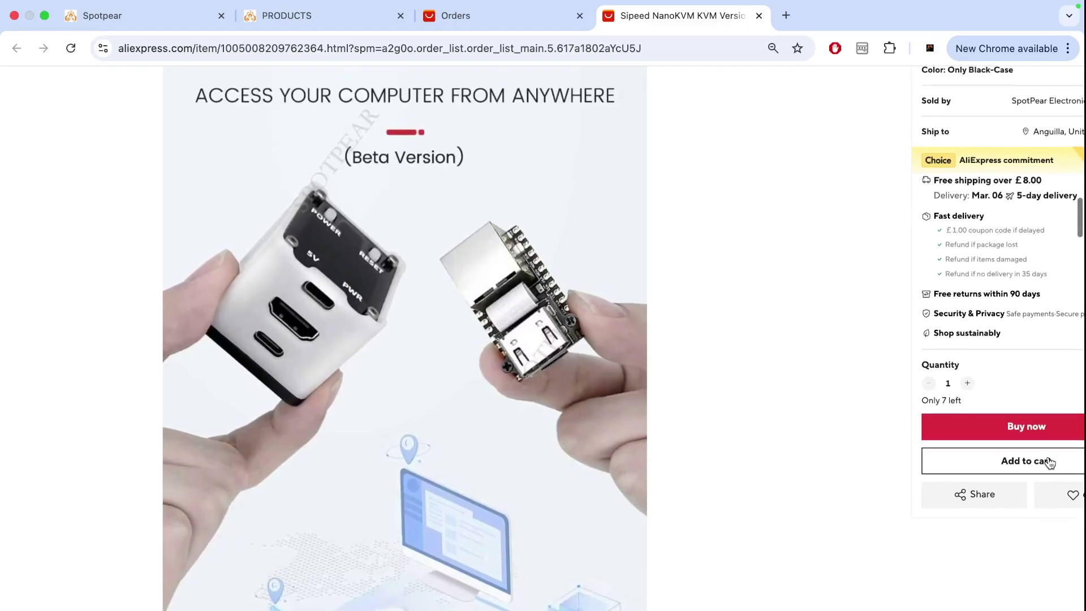
scroll(1049, 462, "down", 8)
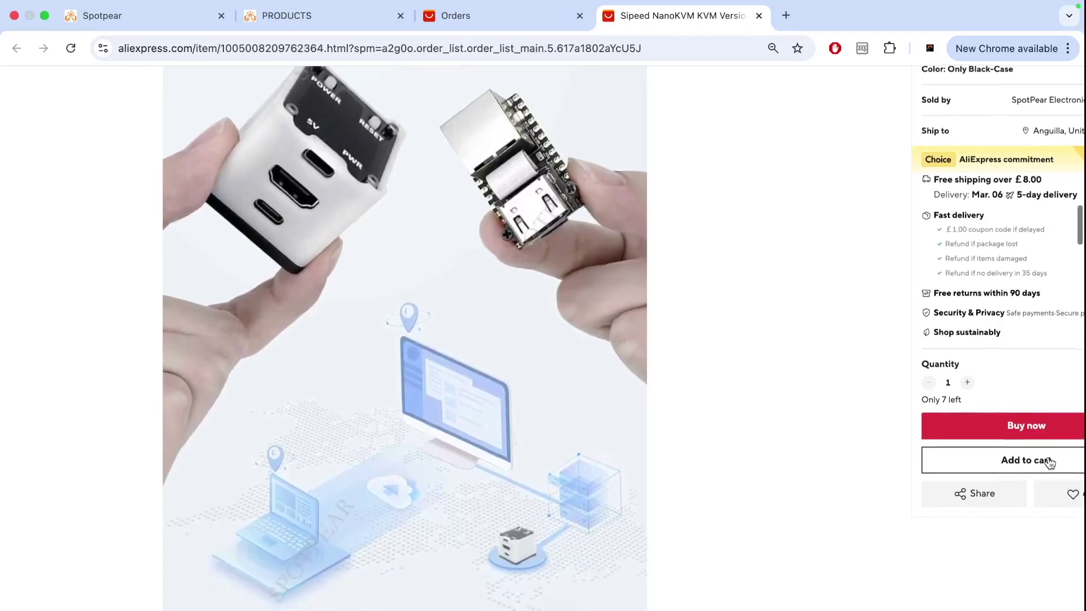
scroll(1050, 453, "up", 1)
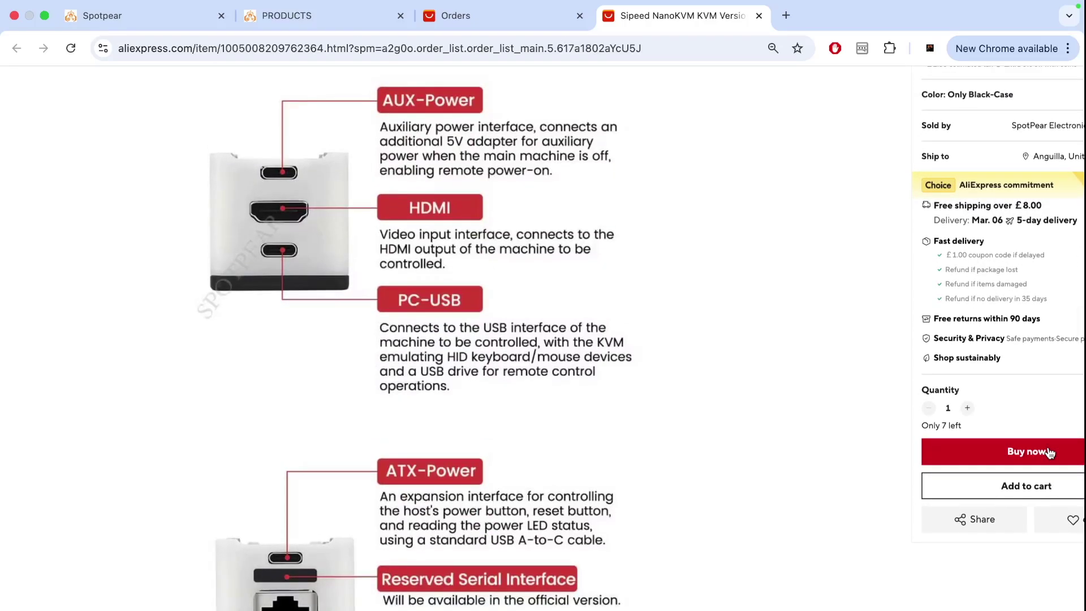
scroll(1049, 452, "down", 7)
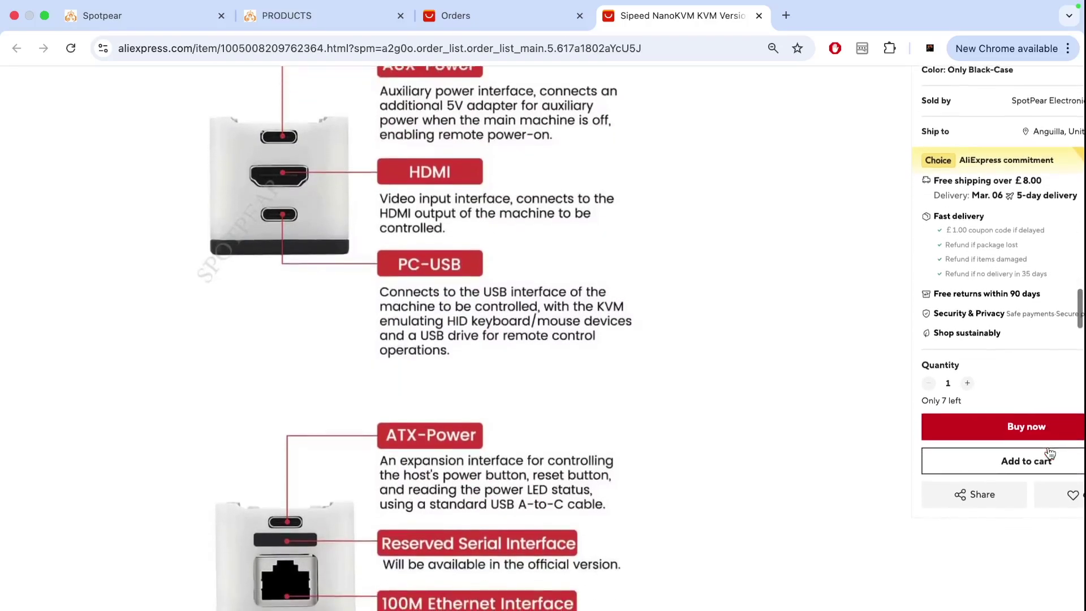
scroll(1050, 452, "down", 5)
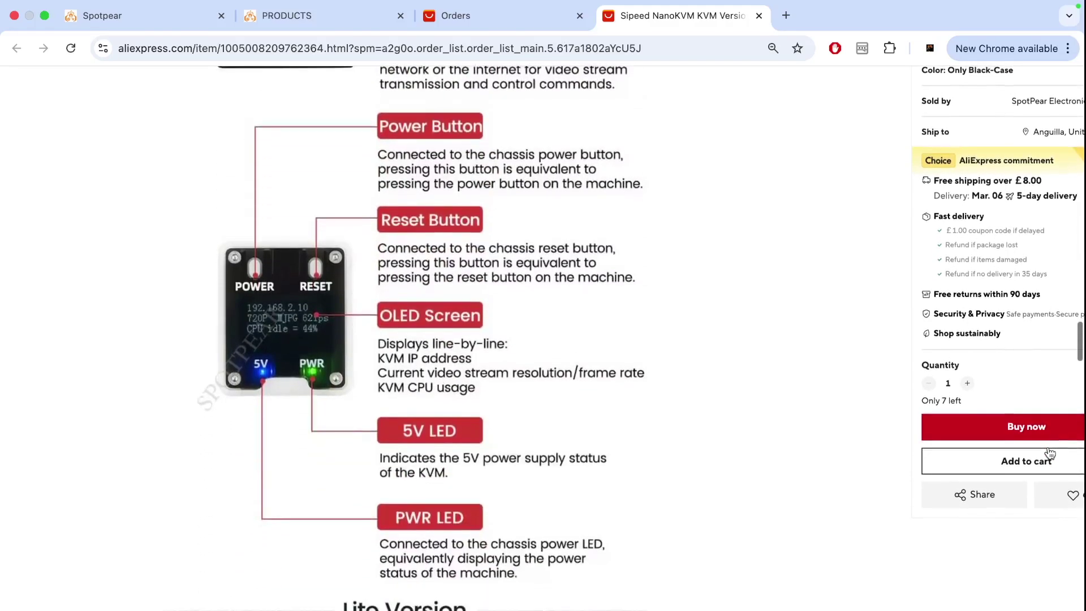
scroll(1047, 443, "down", 1)
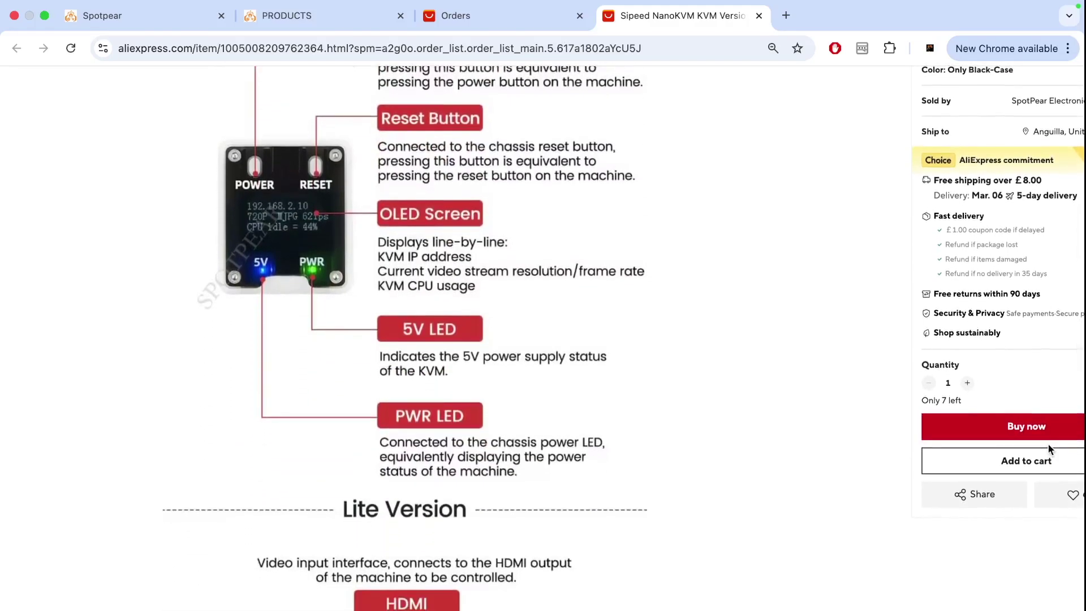
scroll(1047, 444, "down", 5)
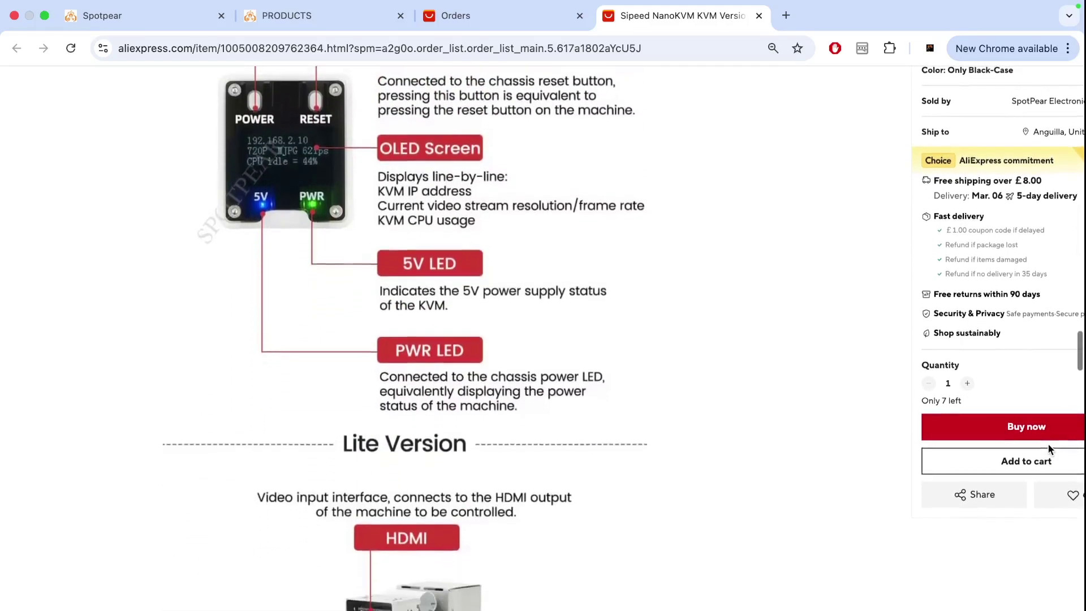
scroll(1047, 443, "down", 7)
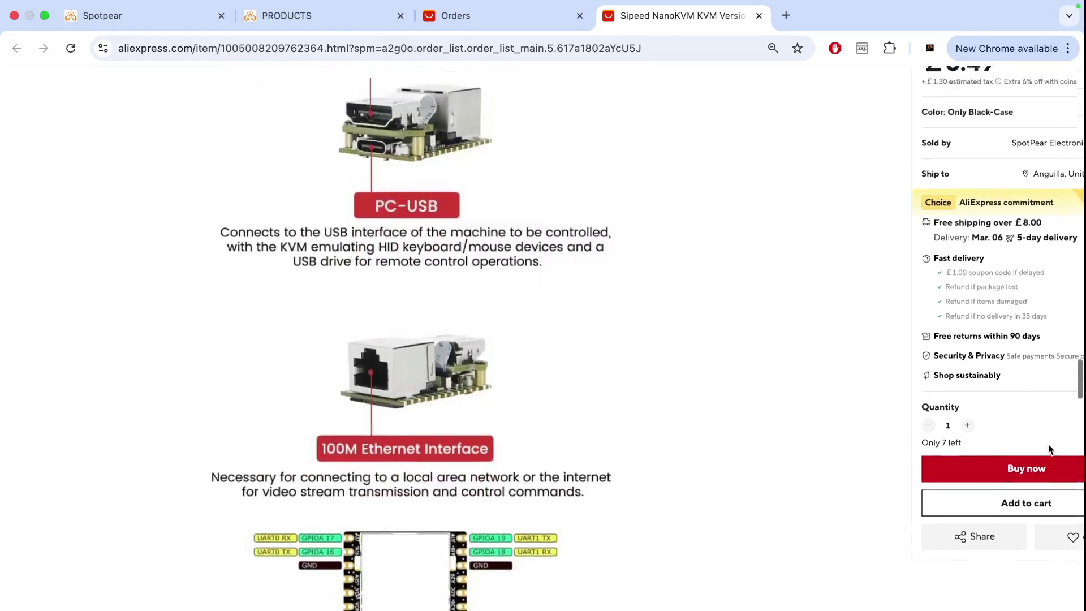
scroll(1048, 442, "up", 5)
scroll(1049, 449, "up", 1)
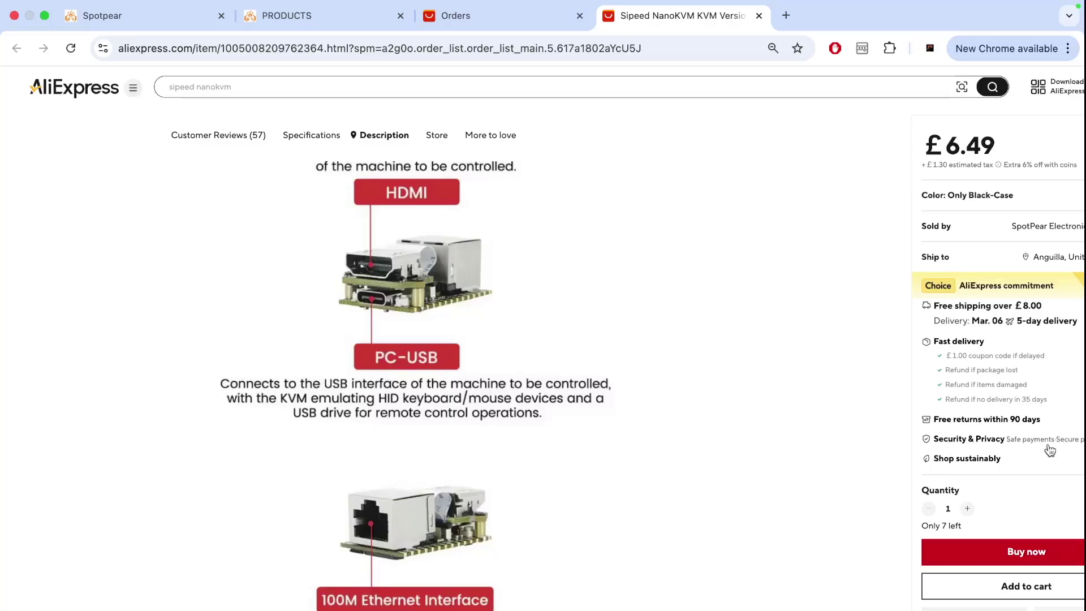
- Scroll the AliExpress description to setup steps 7–8 and the login and remote-management screenshots
scroll(1050, 451, "down", 2)
scroll(1051, 451, "up", 1)
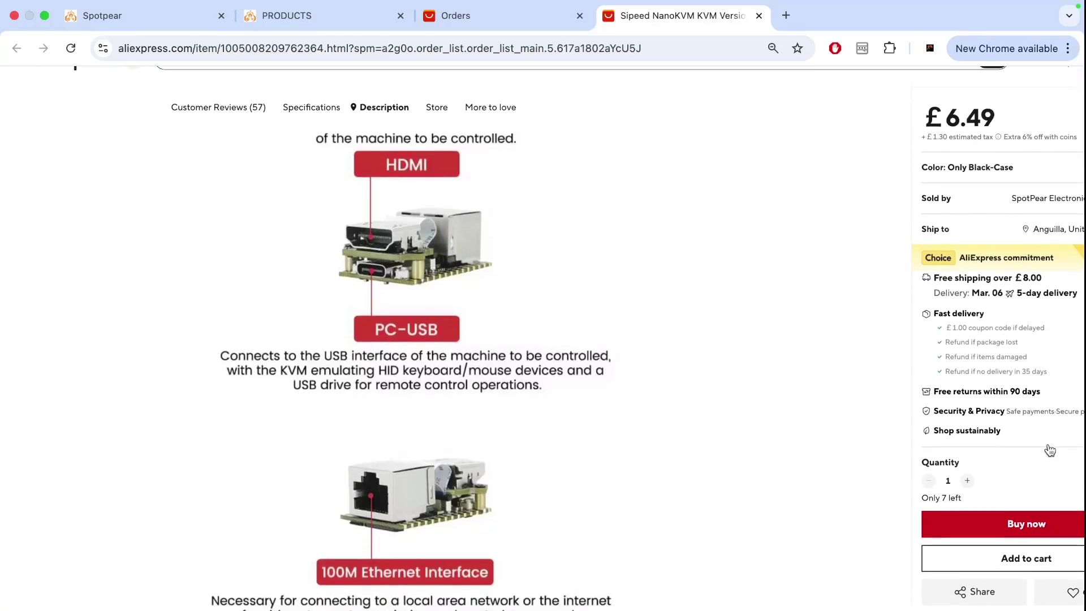
scroll(1048, 450, "down", 5)
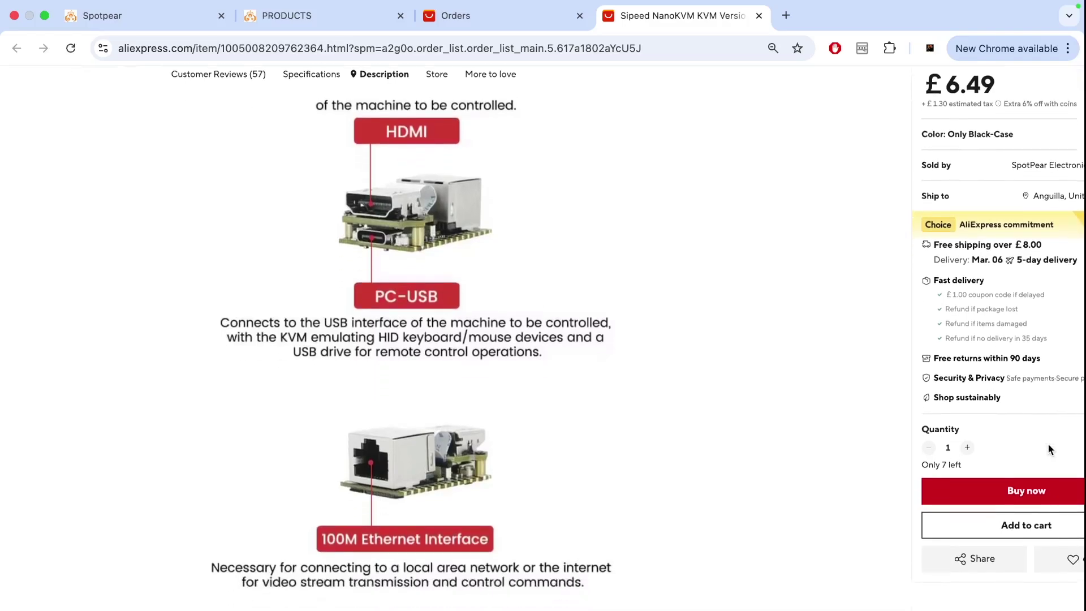
scroll(313, 317, "up", 5)
scroll(315, 320, "down", 3)
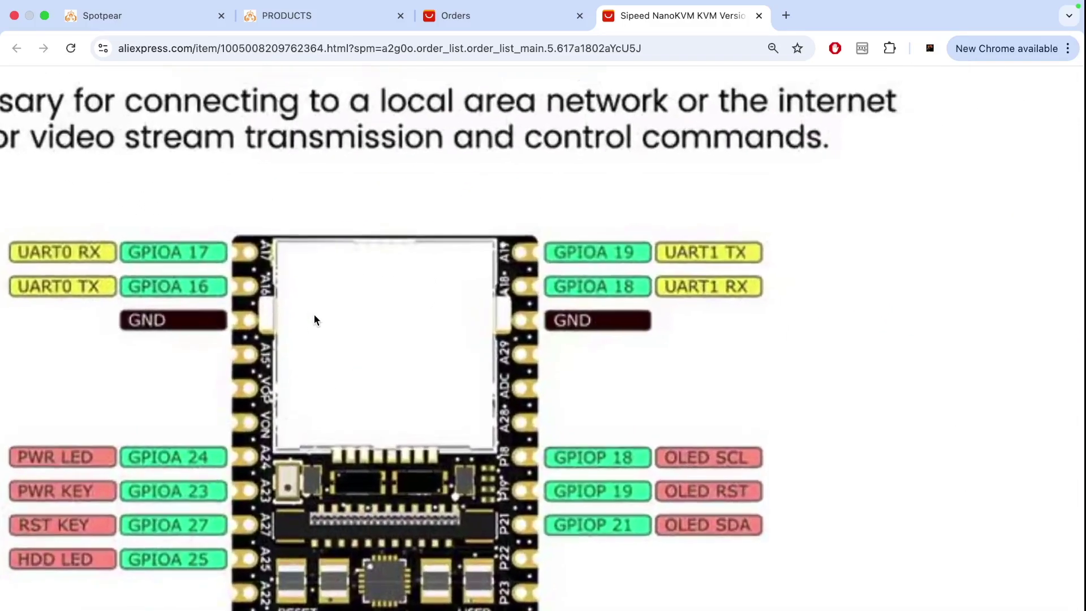
scroll(315, 319, "up", 3)
scroll(313, 313, "down", 2)
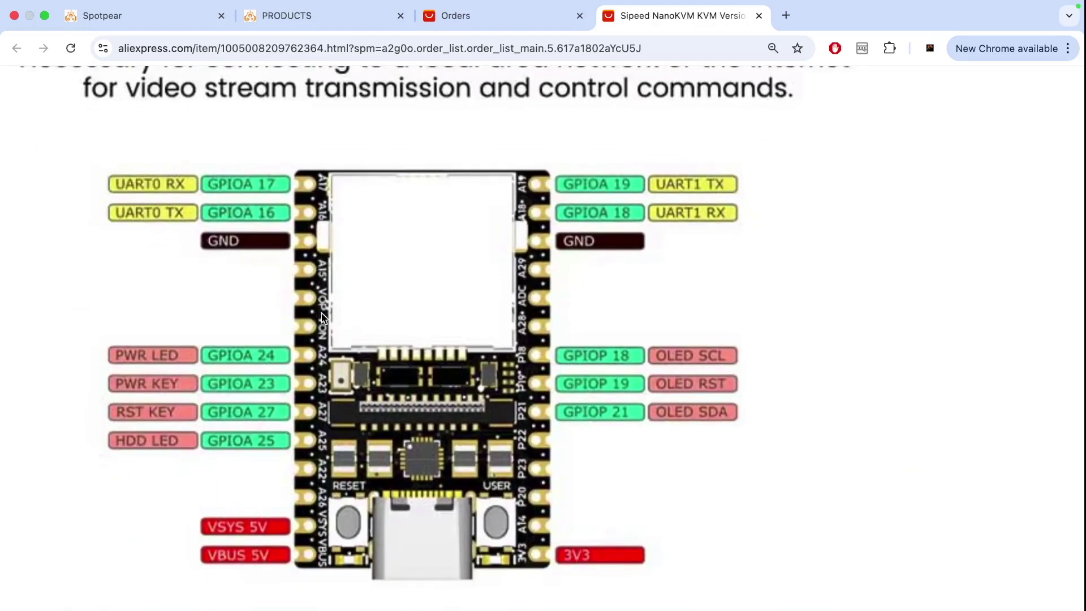
scroll(314, 314, "down", 3)
scroll(322, 312, "down", 7)
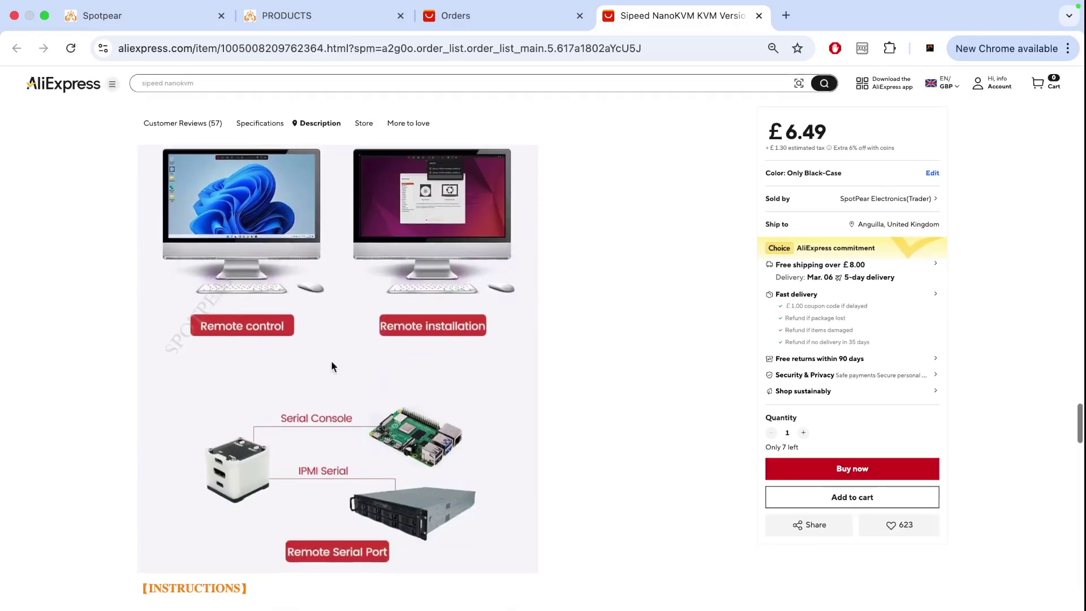
scroll(400, 550, "up", 5)
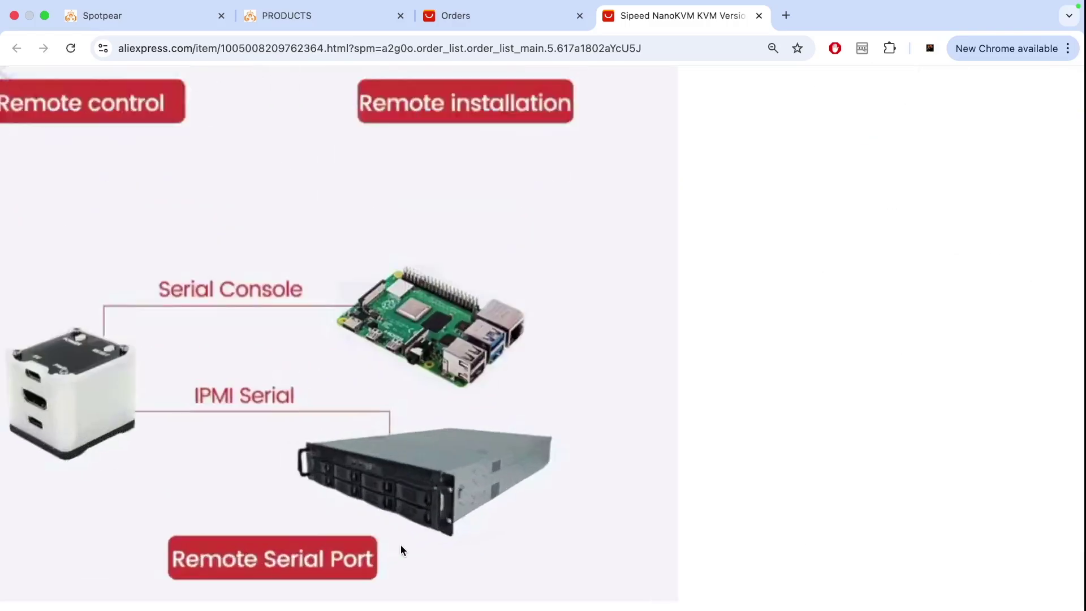
scroll(400, 546, "down", 5)
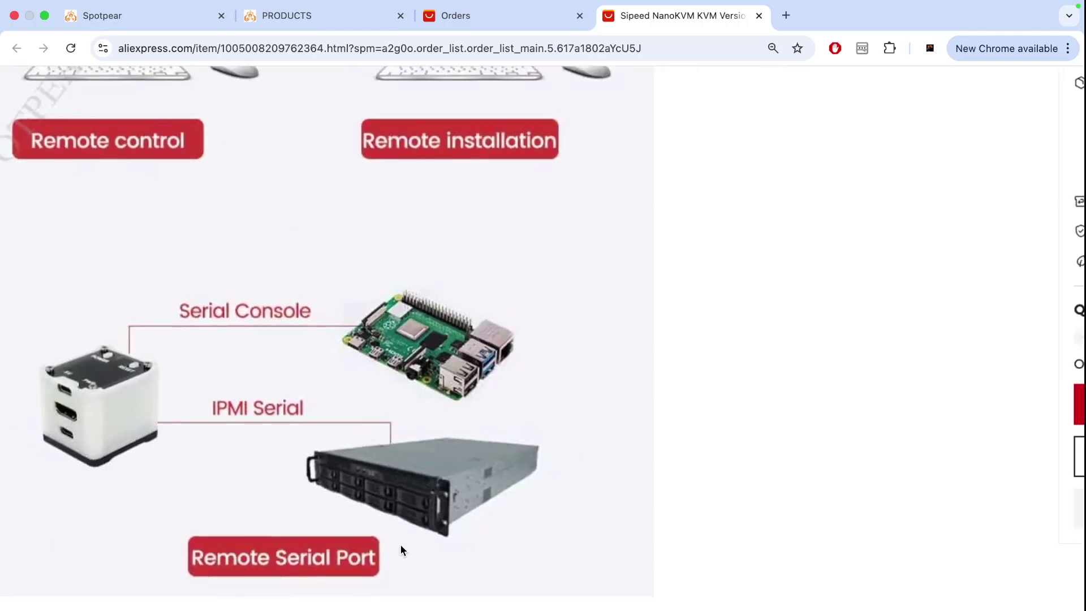
scroll(401, 546, "down", 5)
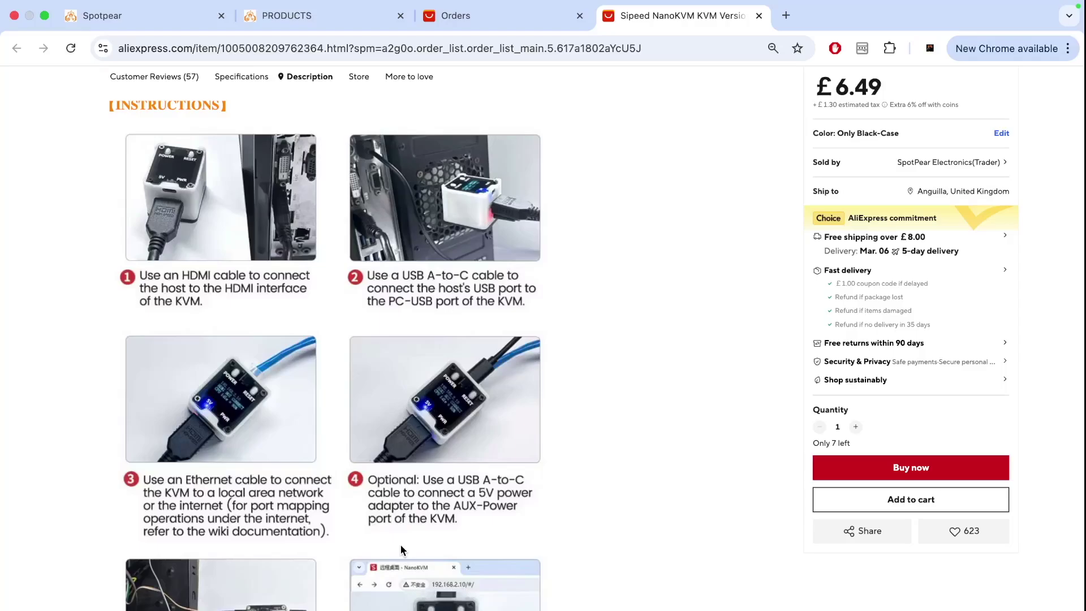
scroll(400, 550, "down", 3)
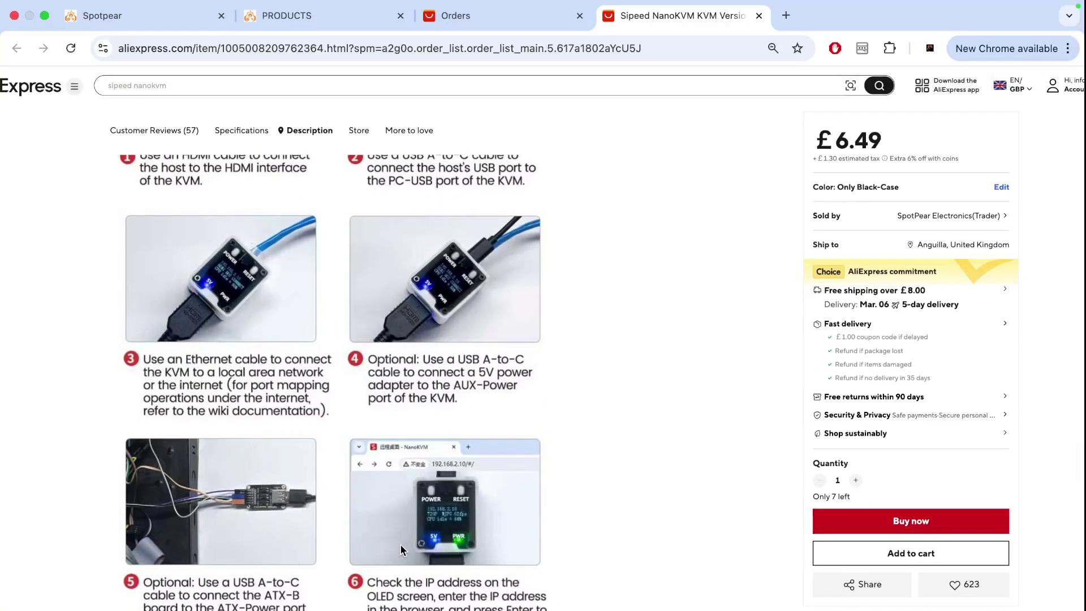
scroll(400, 550, "down", 5)
scroll(234, 300, "up", 5)
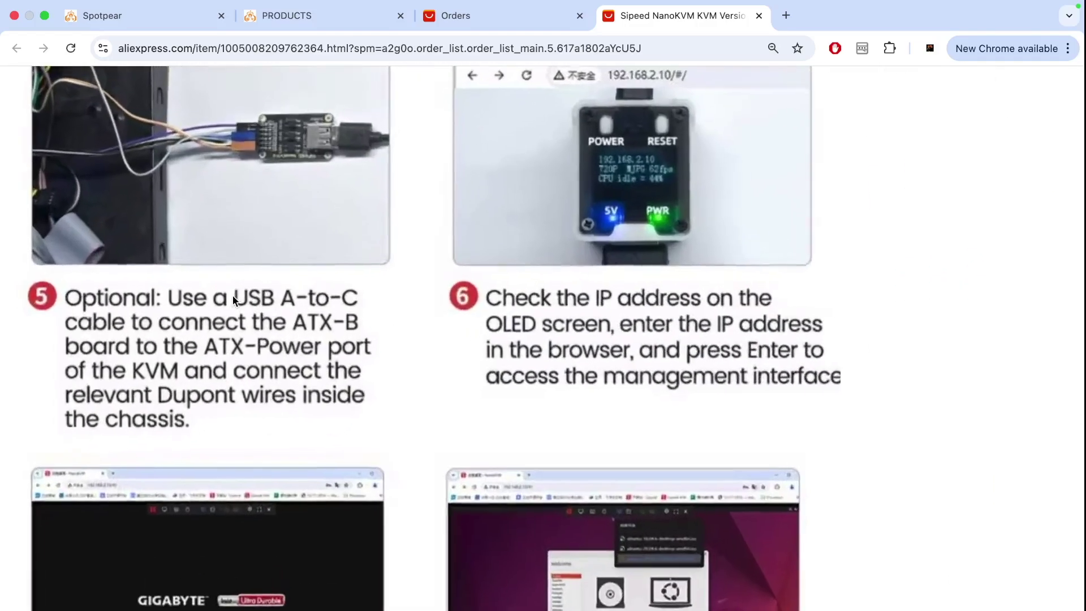
scroll(235, 299, "down", 5)
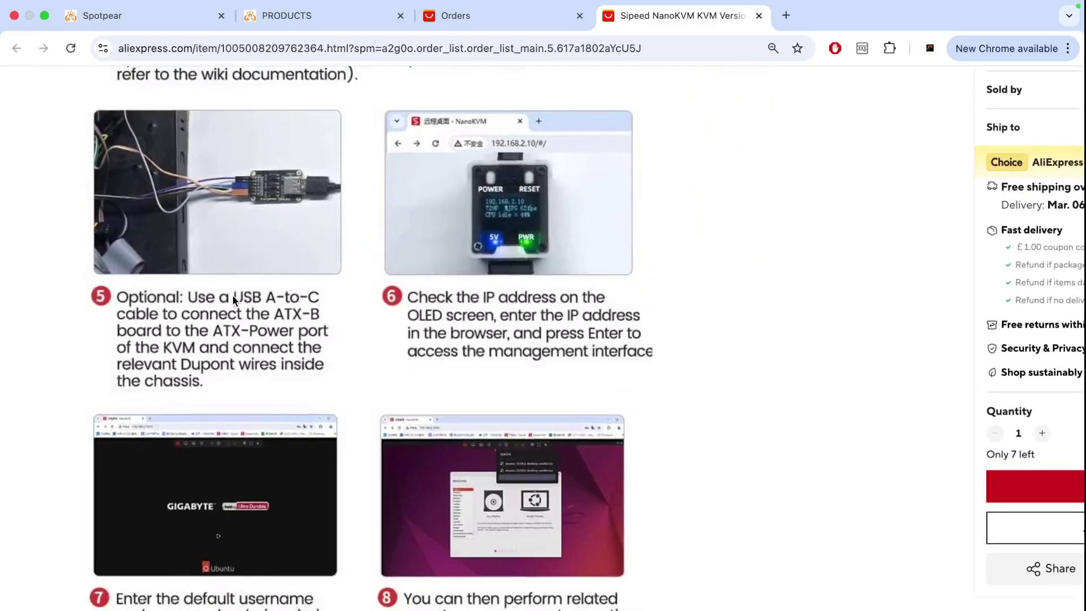
scroll(232, 295, "down", 4)
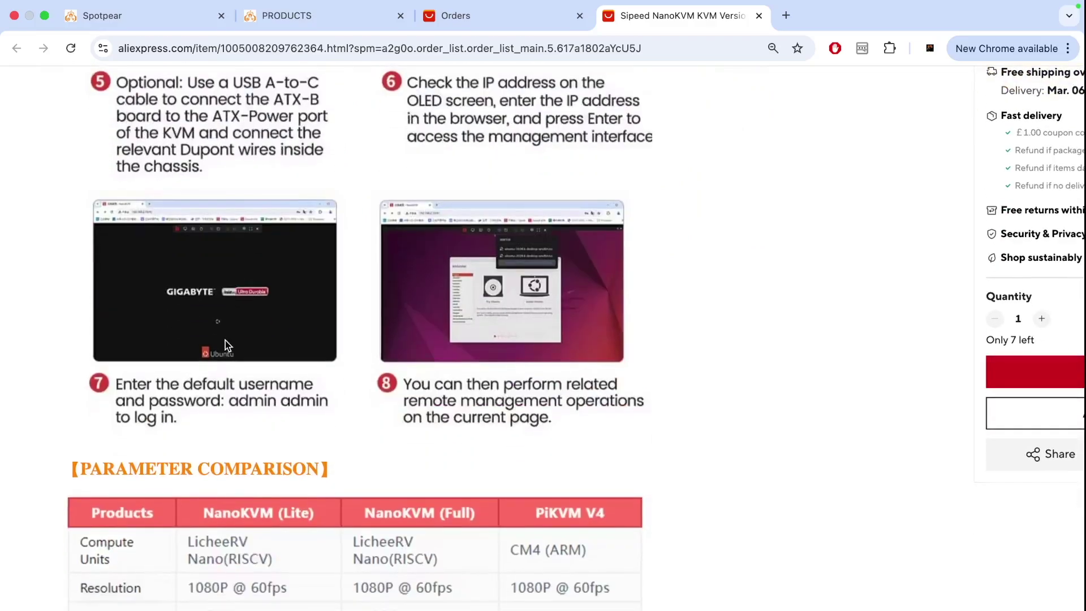
scroll(195, 351, "up", 5)
scroll(196, 351, "down", 5)
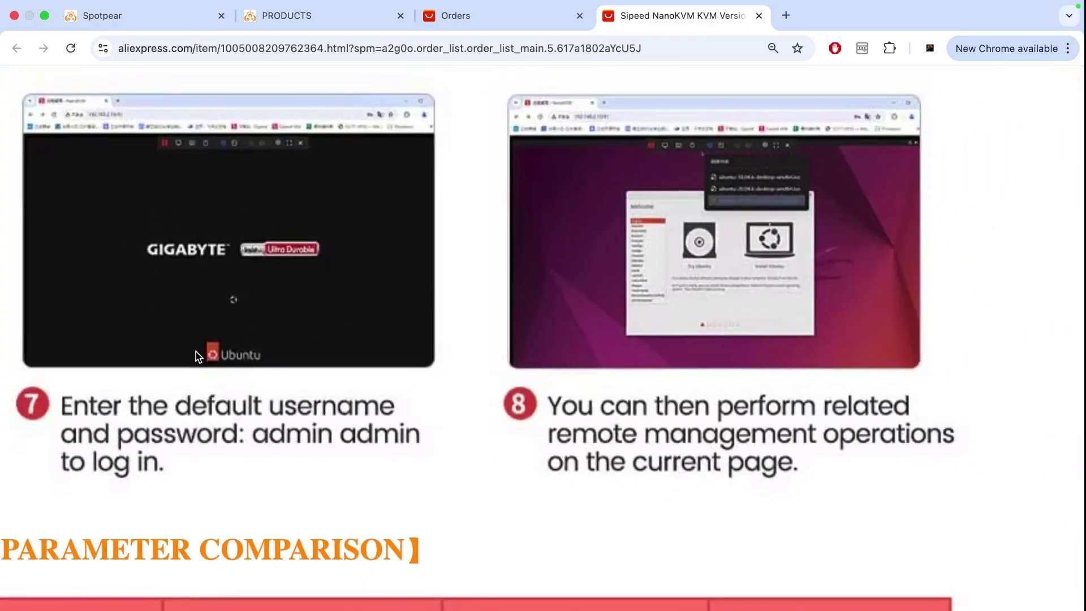
scroll(195, 351, "up", 1)
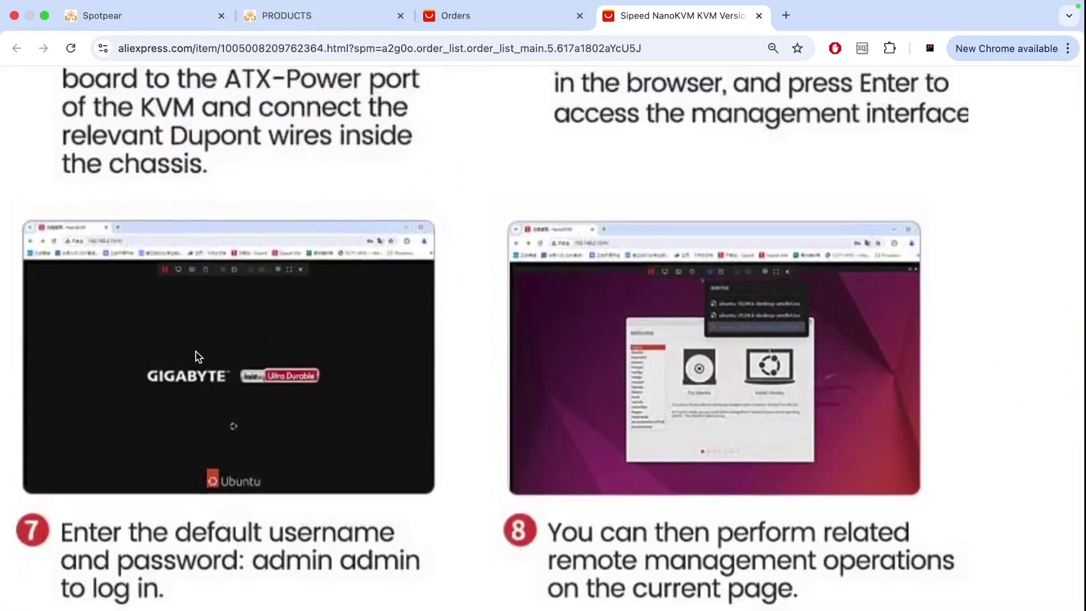
scroll(196, 355, "down", 1)
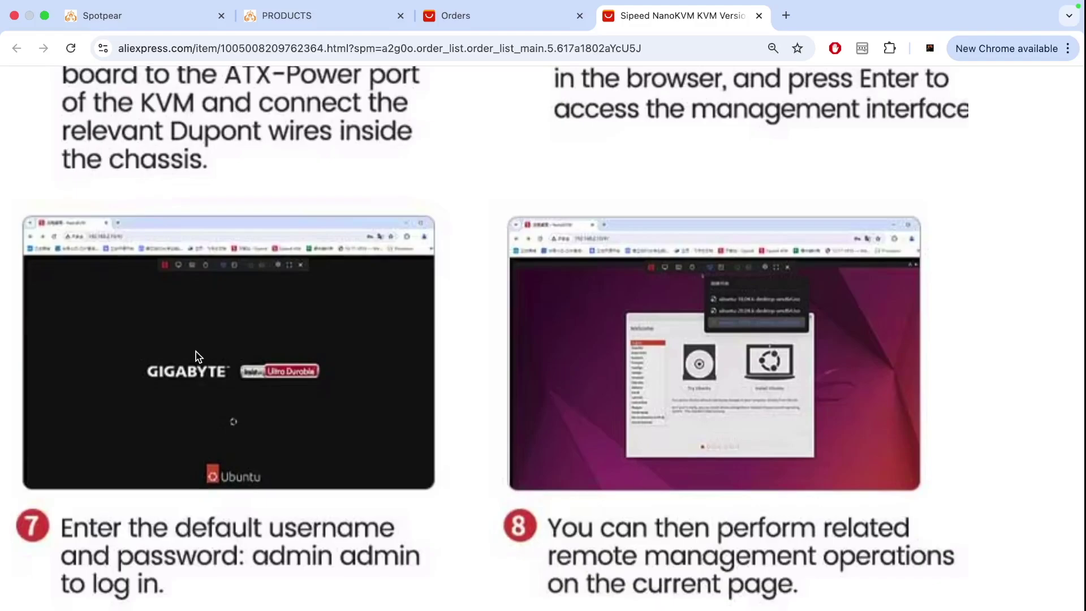
scroll(196, 351, "down", 10)
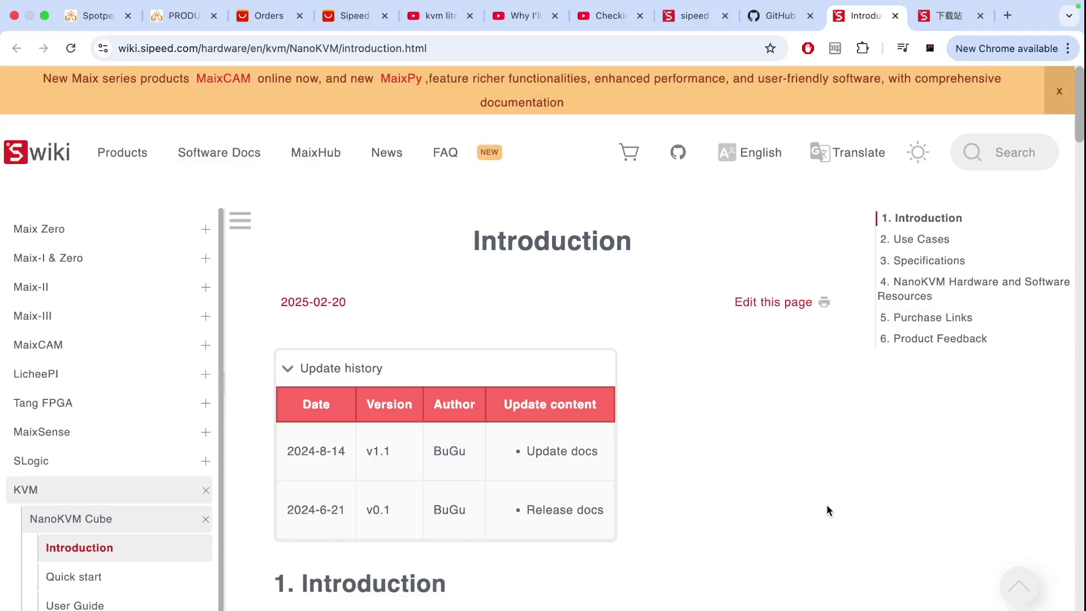
- Find the wiki's image note, download nanokvm_2.2.1.tar.gz from GitHub, and open rufus.ie
scroll(827, 505, "down", 6)
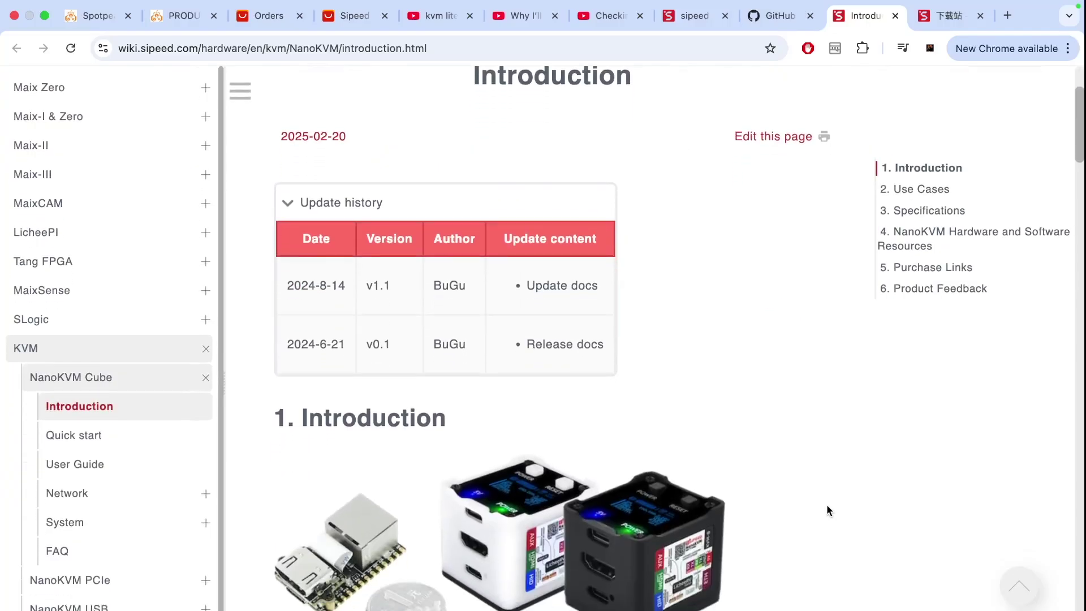
scroll(827, 506, "down", 15)
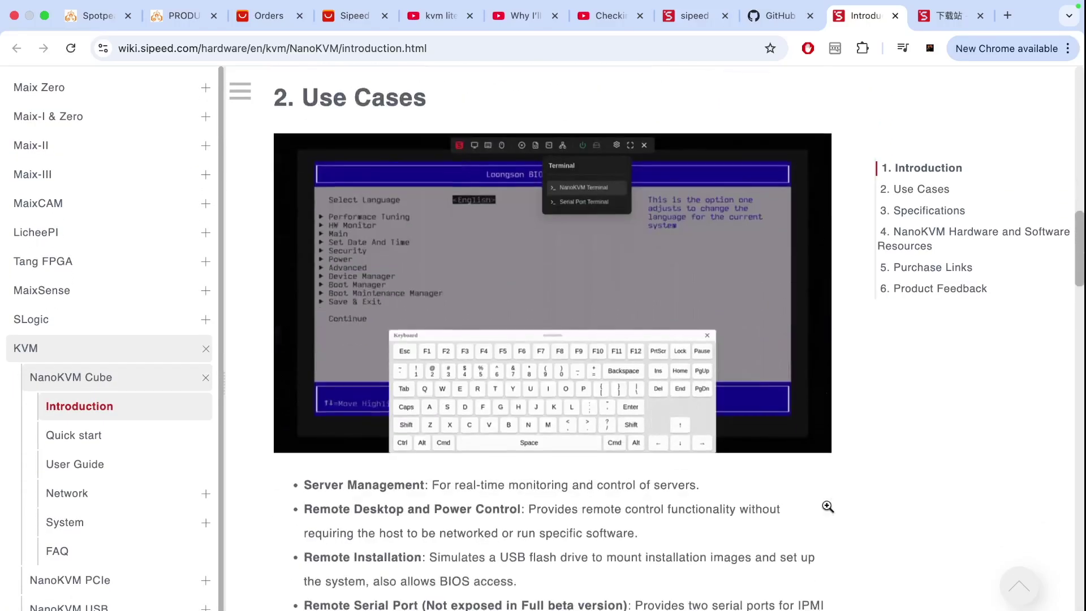
scroll(827, 506, "up", 3)
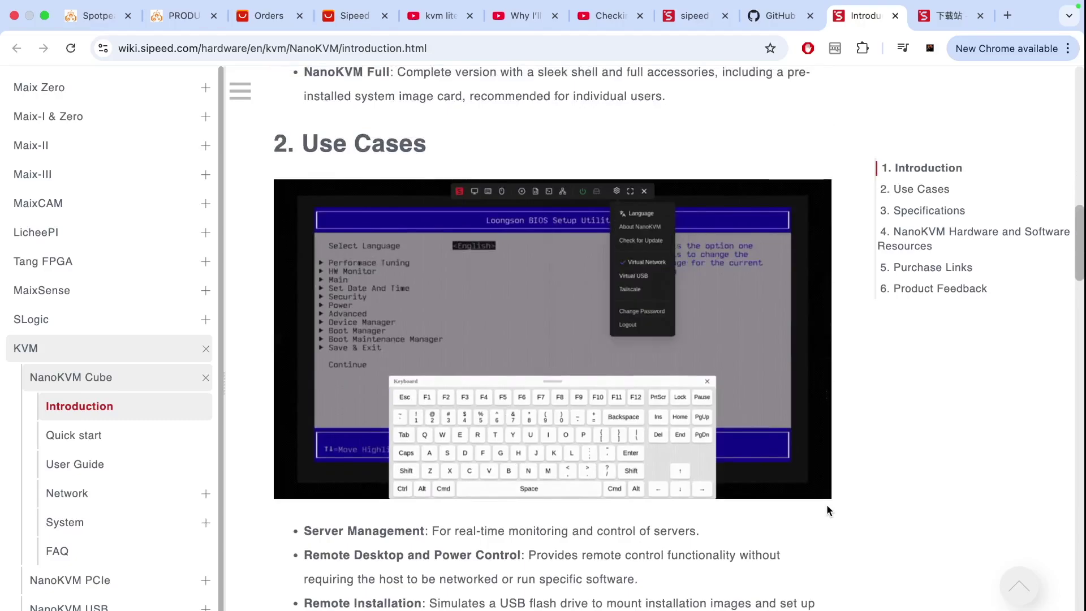
scroll(826, 505, "down", 20)
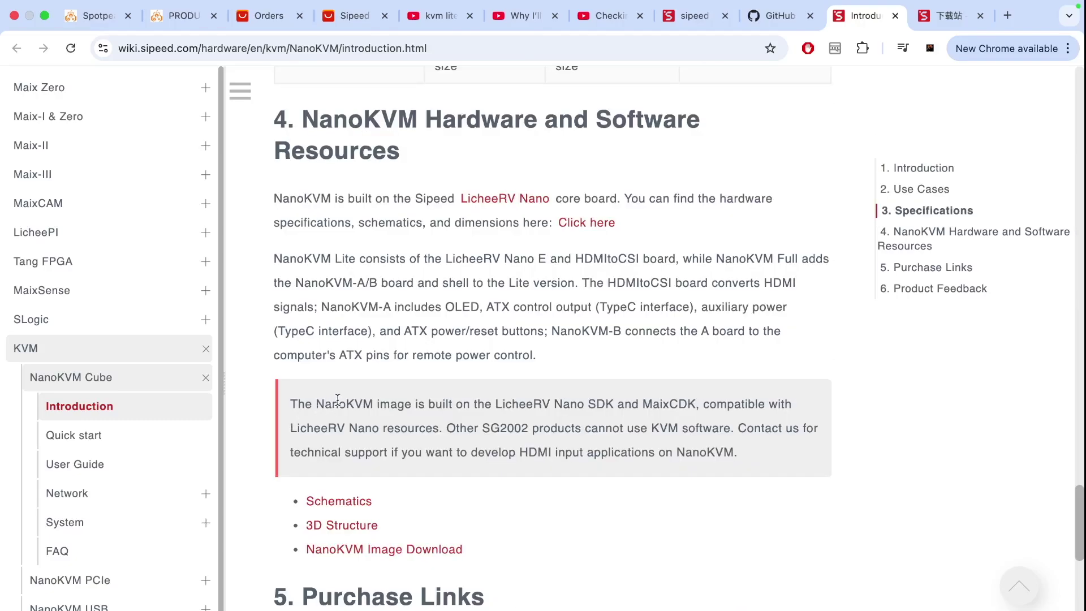
double_click(335, 403)
double_click(404, 403)
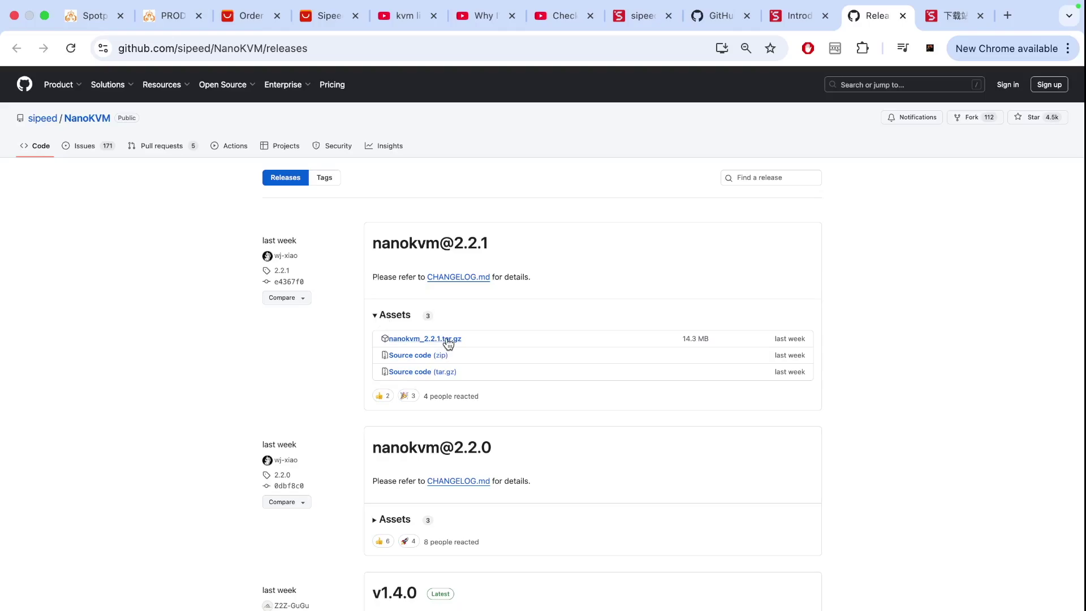
left_click(448, 343)
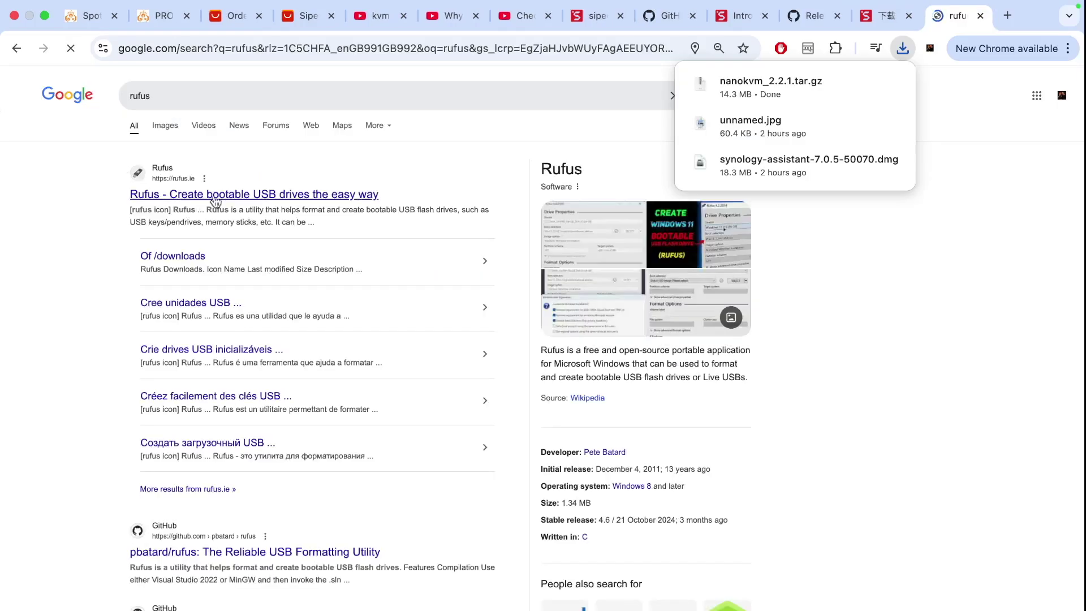
left_click(284, 198)
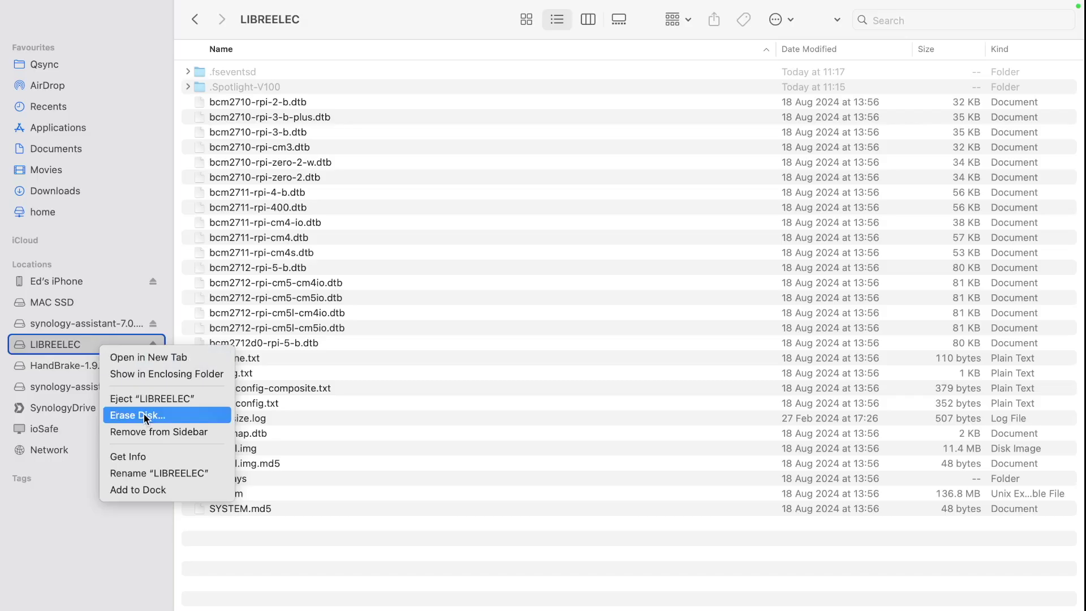
- Erase the LIBREELEC card in MS-DOS (FAT) format under the new name SD
left_click(146, 416)
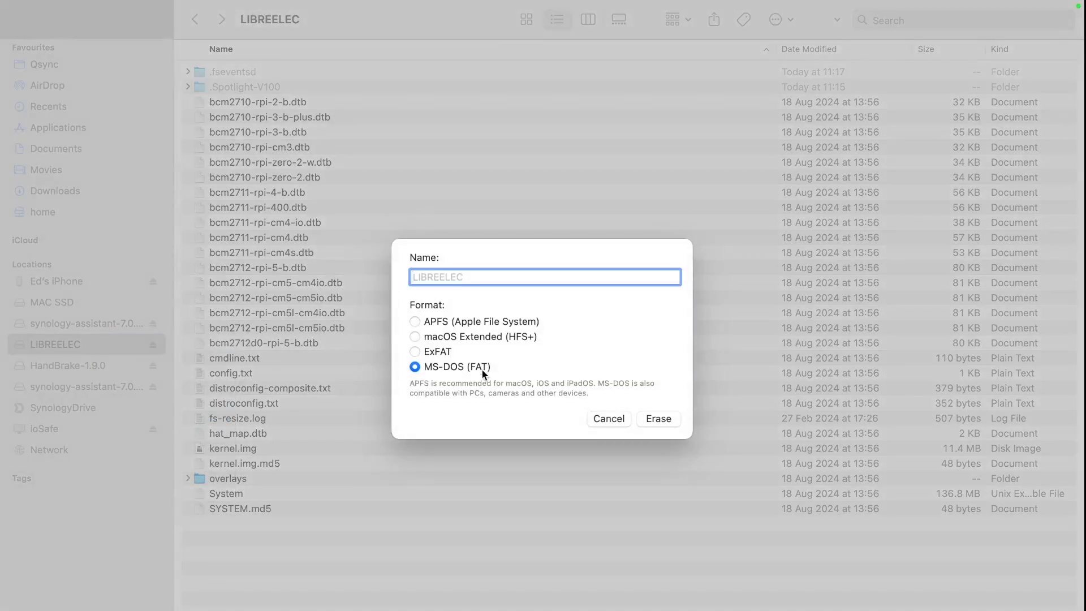
type("SD")
left_click(656, 419)
left_click(583, 416)
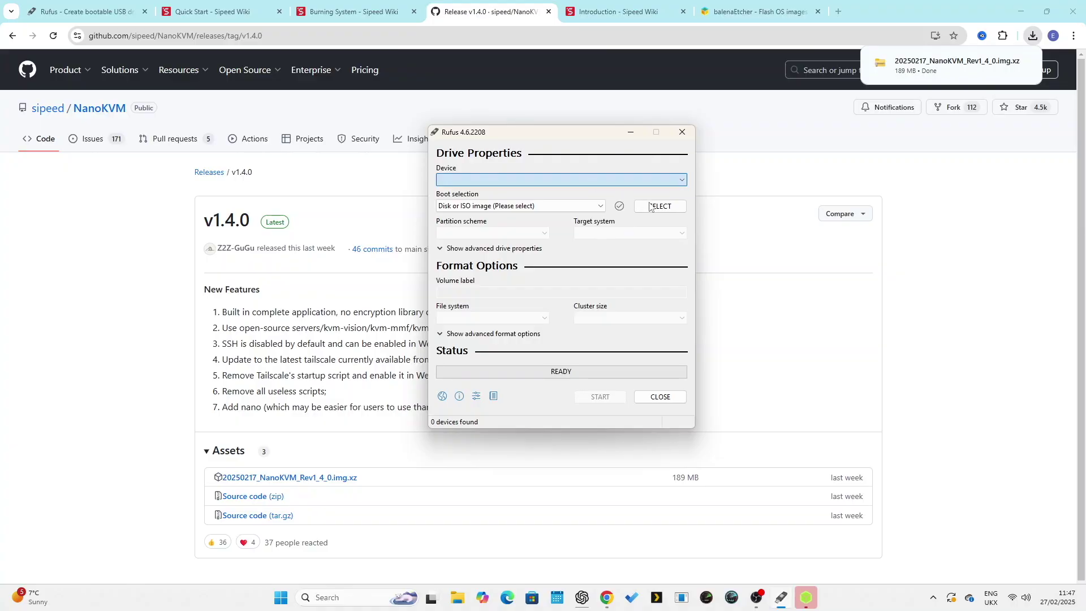
- Write 20250217_NanoKVM_Rev1_4_0.img.xz to the 8 GB card in Rufus, then eject boot (E:)
left_click(653, 208)
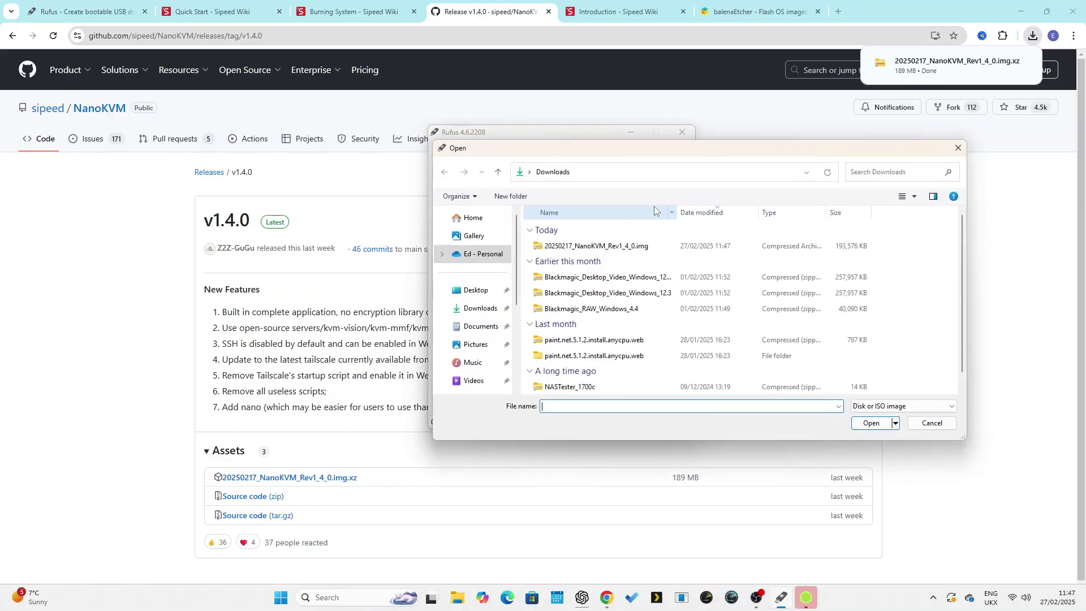
double_click(598, 246)
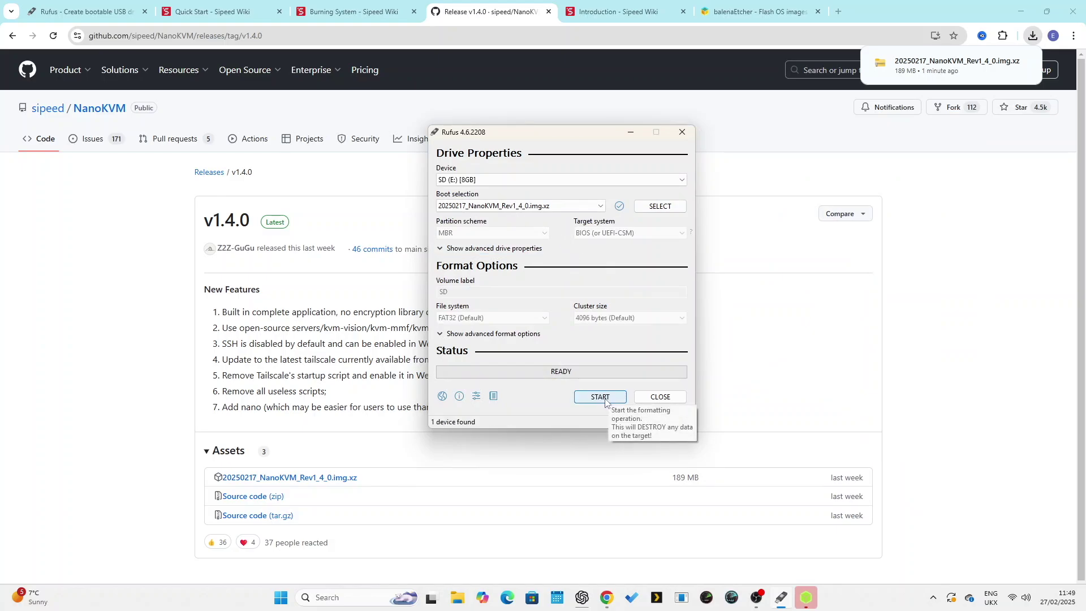
left_click(600, 396)
left_click(633, 352)
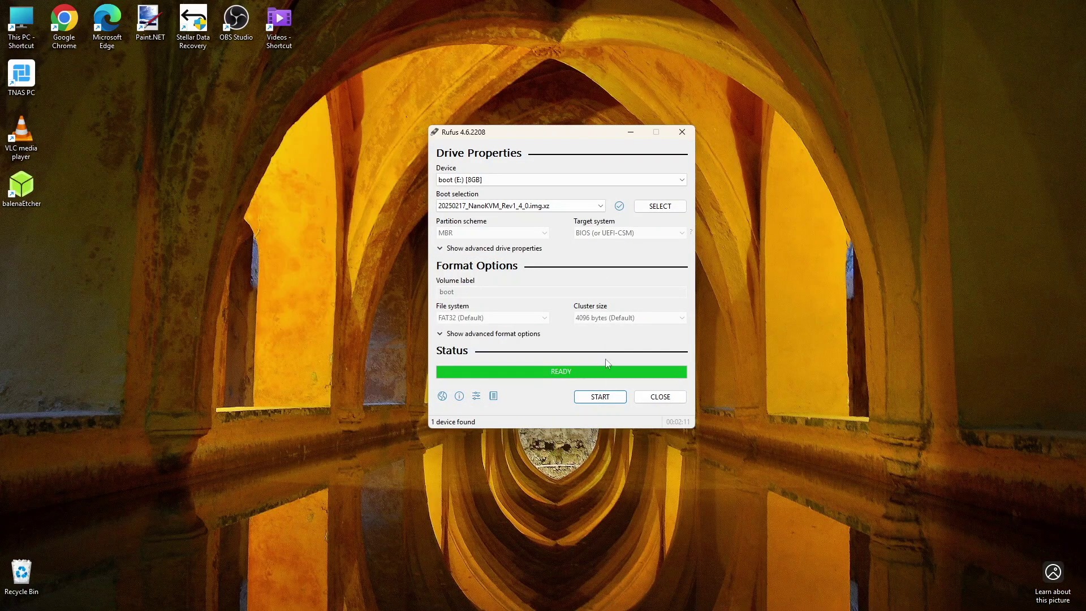
left_click(659, 396)
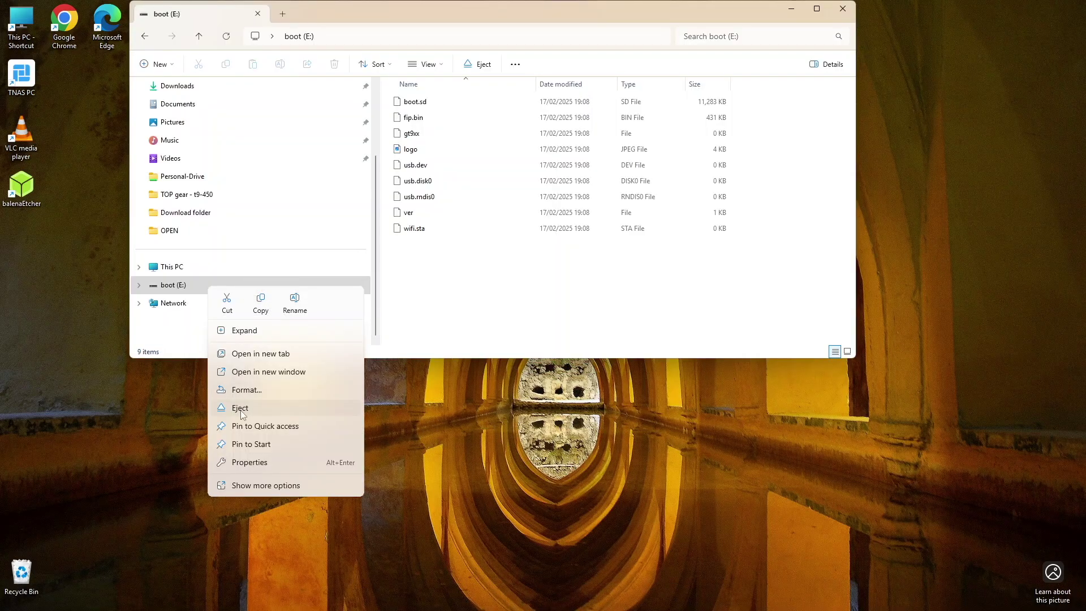
left_click(317, 406)
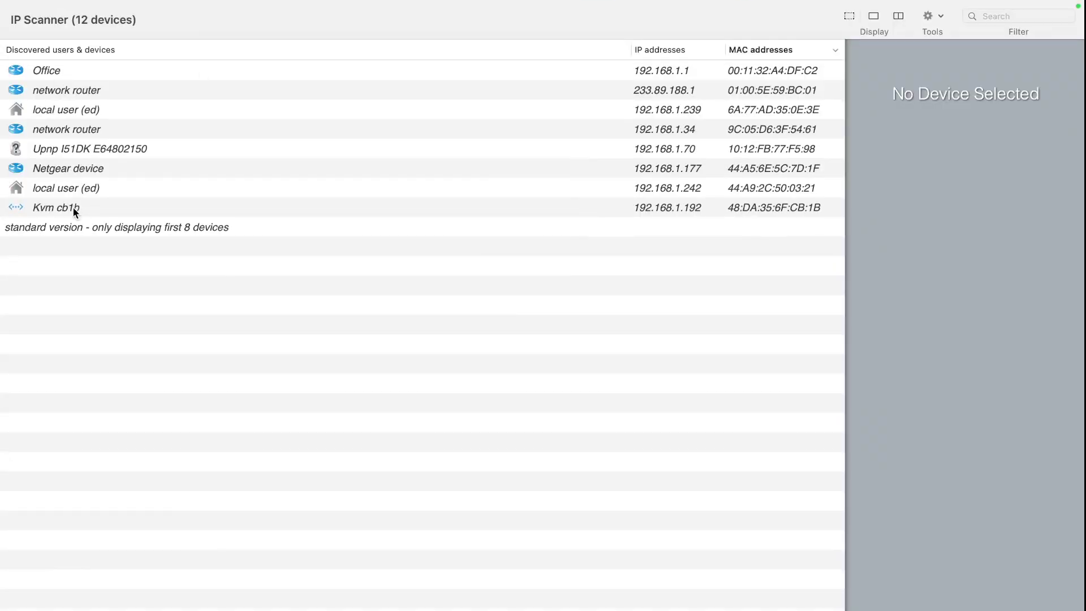
- Check Kvm cb1b's device info and open 192.168.1.192 in Chrome
left_click(72, 210)
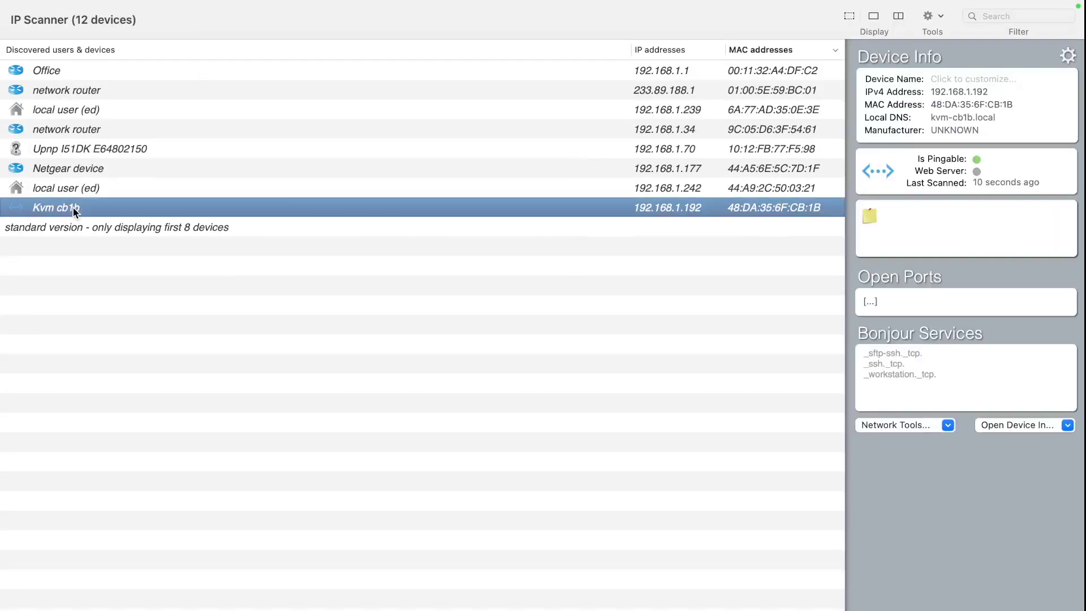
double_click(690, 212)
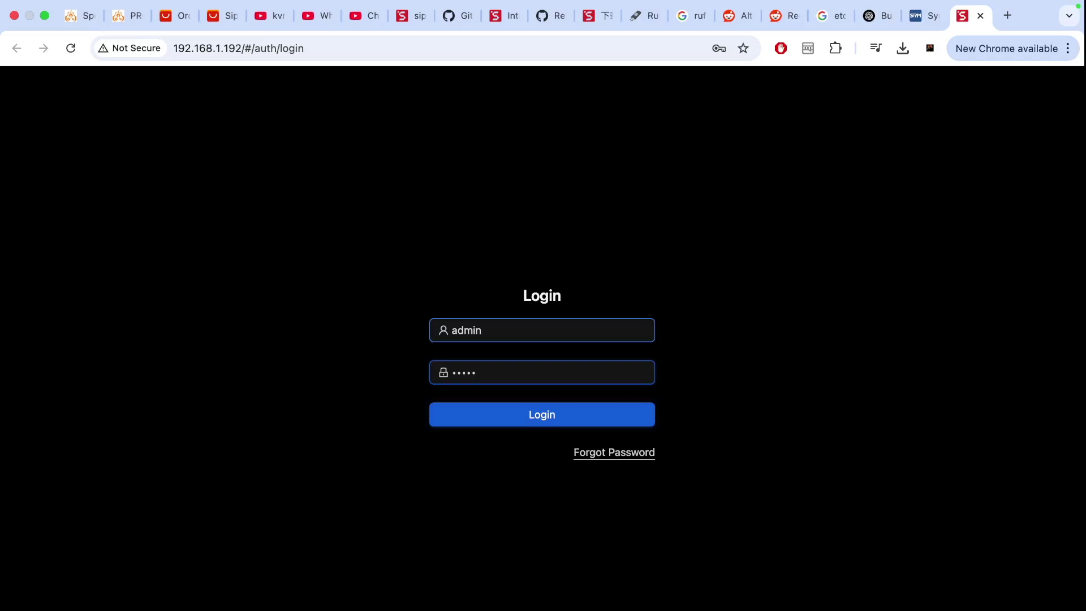
- Submit the pre-filled default username and password to log in to NanoKVM
key("Return")
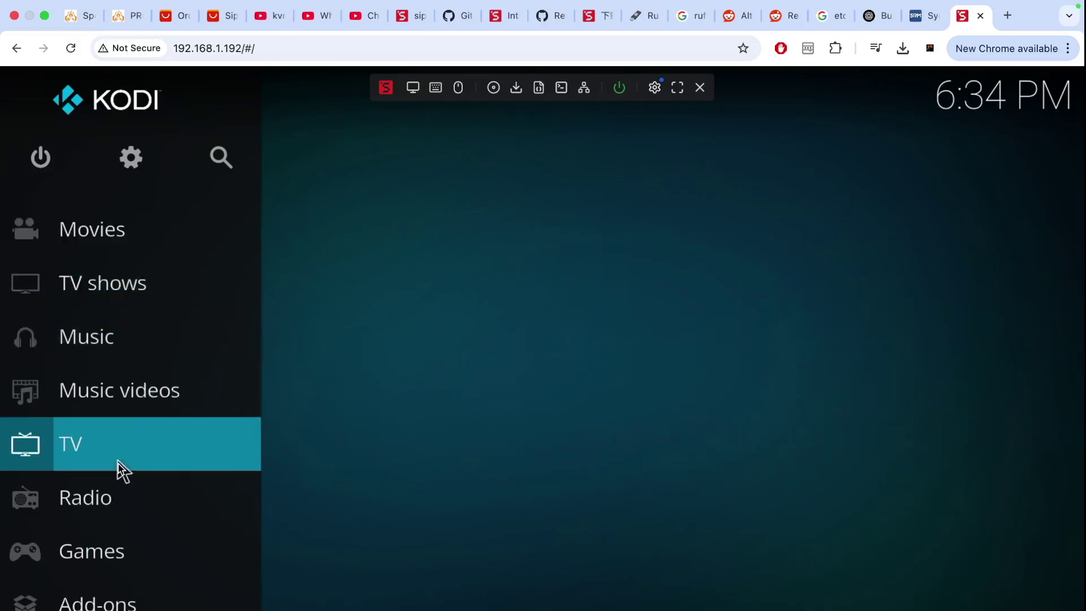
scroll(118, 464, "down", 7)
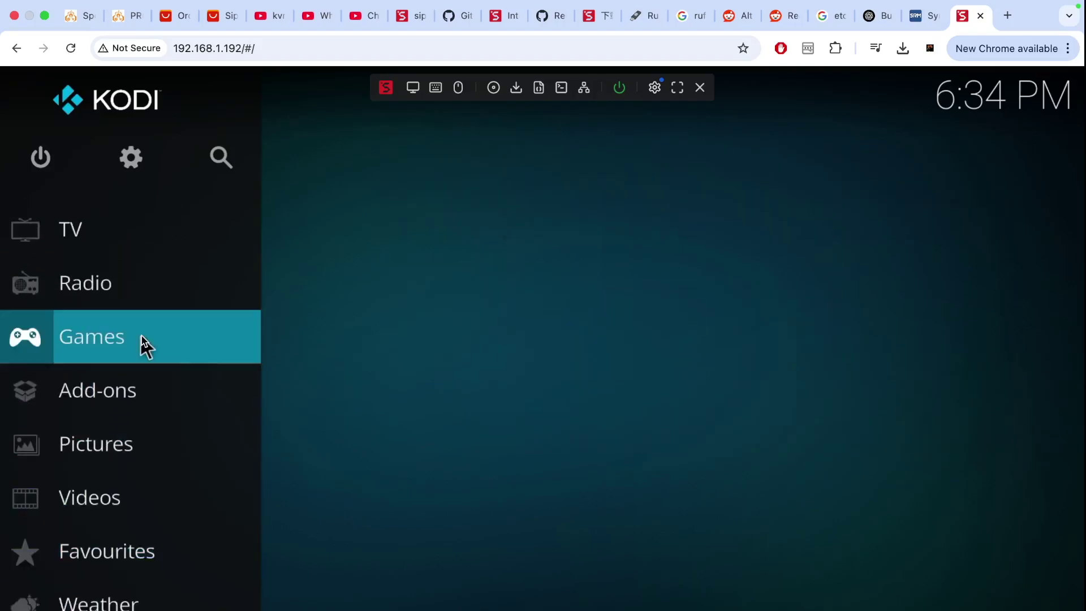
scroll(142, 335, "up", 2)
scroll(142, 335, "up", 2)
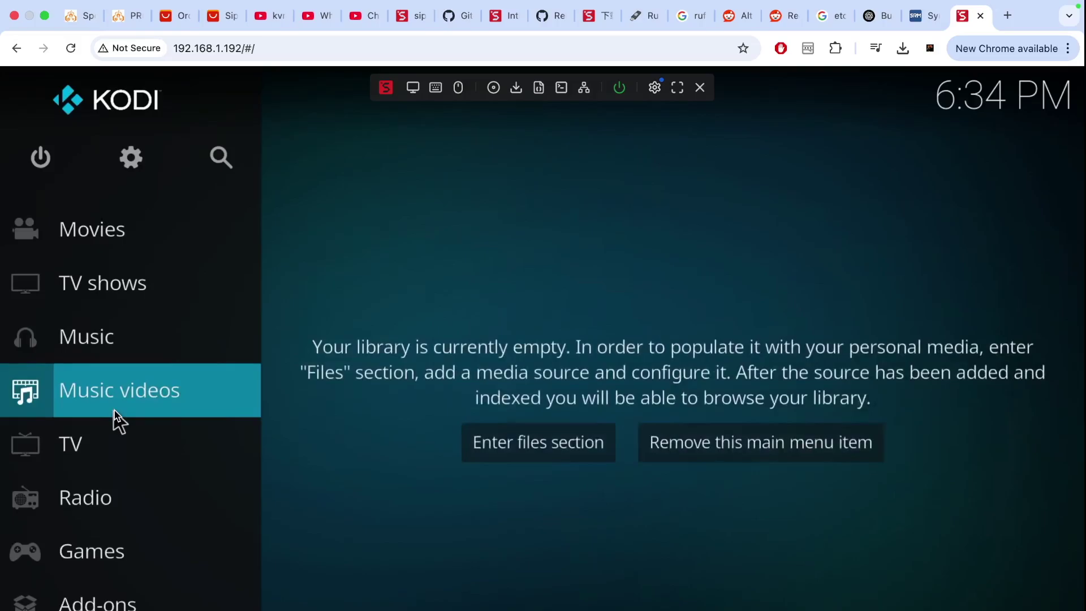
- Bring up the virtual on-screen keyboard over the remote Kodi screen
left_click(474, 146)
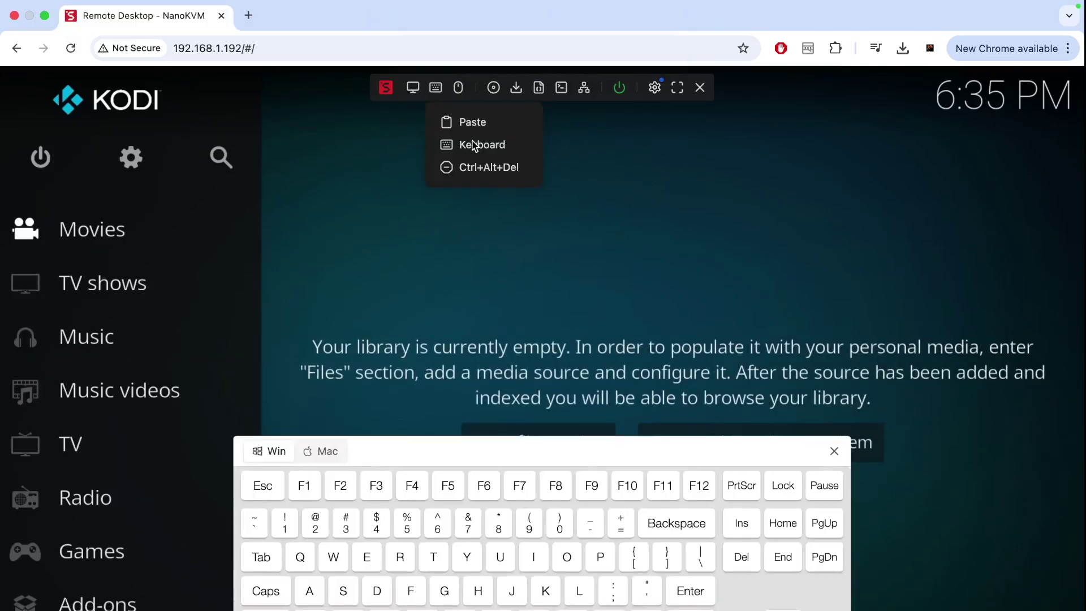